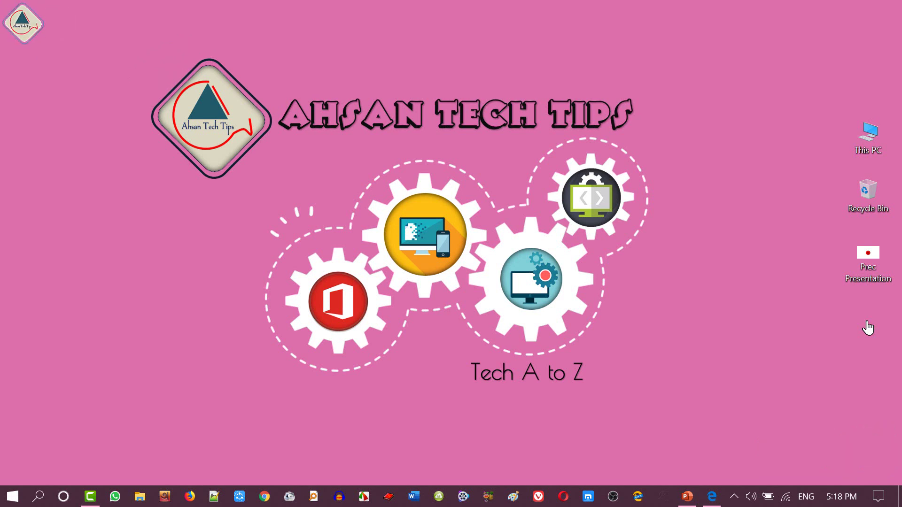
# Restore the Prec Presentation window and bring up the Insert ribbon.
pyautogui.click(687, 497)
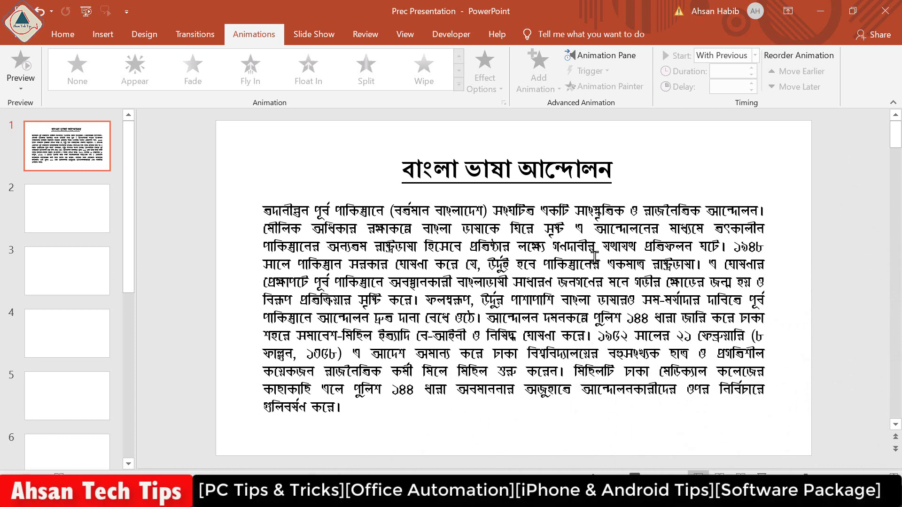
pyautogui.click(104, 37)
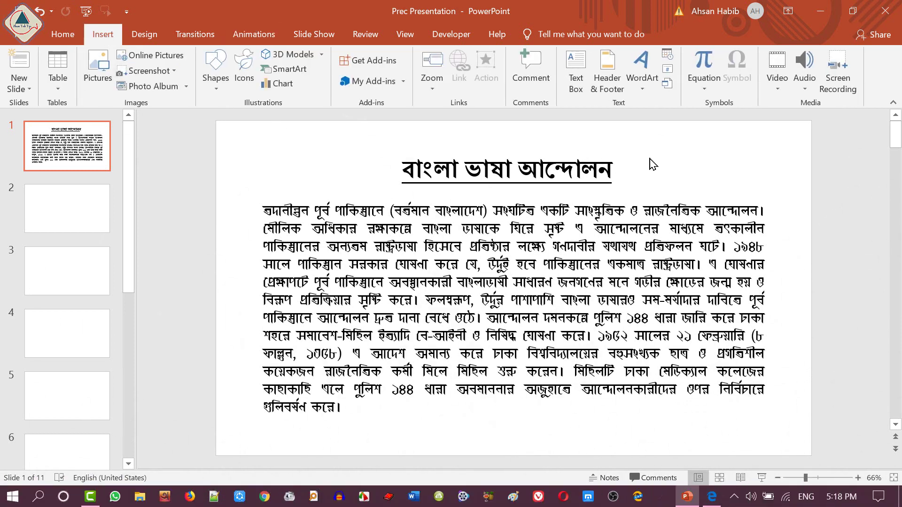
# Insert a plain black WordArt of the presenter's name, enlarge it and place it over the paragraph.
pyautogui.click(643, 90)
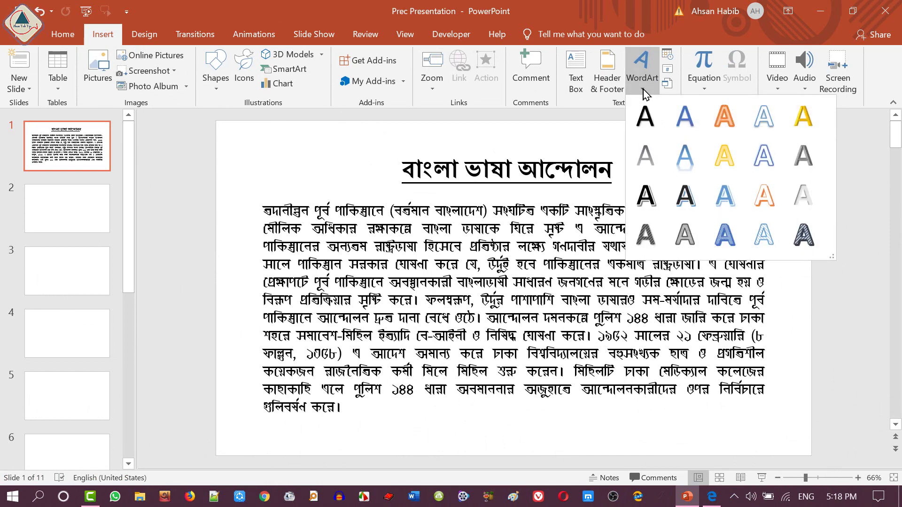
pyautogui.click(645, 120)
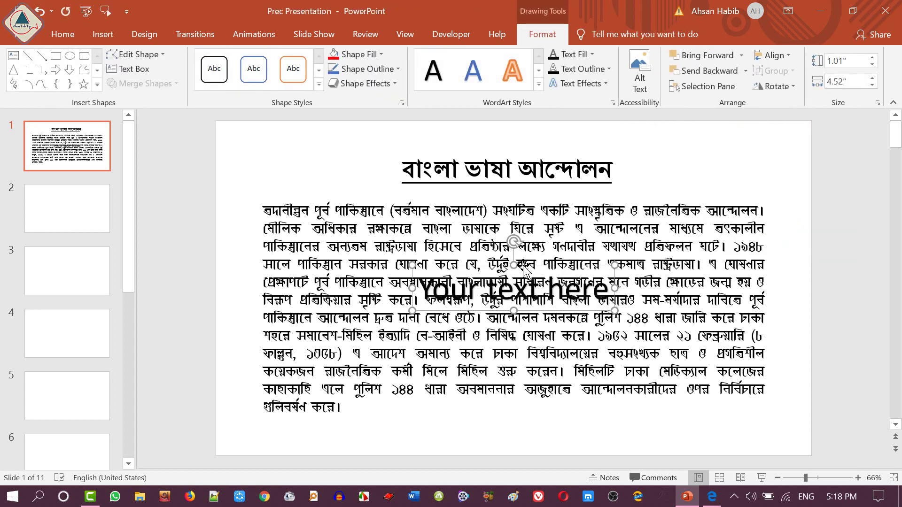
pyautogui.moveTo(523, 261); pyautogui.dragTo(521, 411)
pyautogui.moveTo(609, 422); pyautogui.dragTo(418, 422)
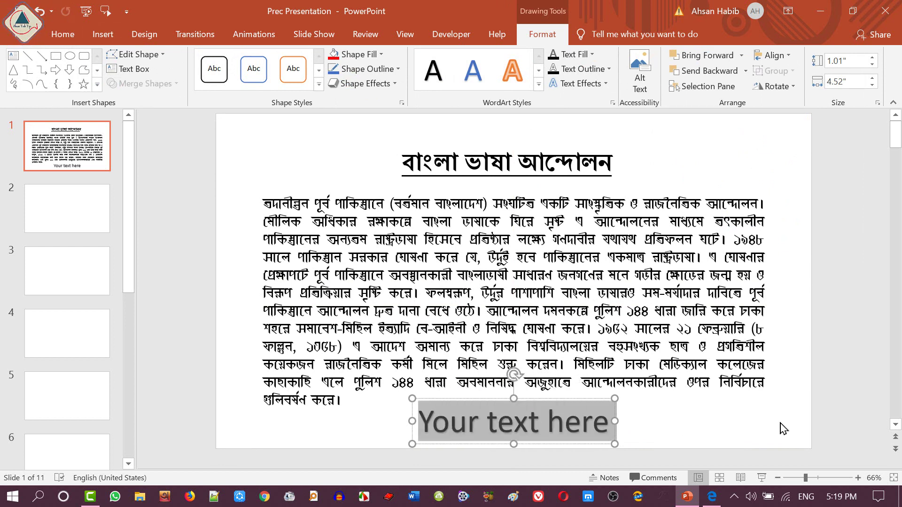
pyautogui.write('Ahsan Habi')
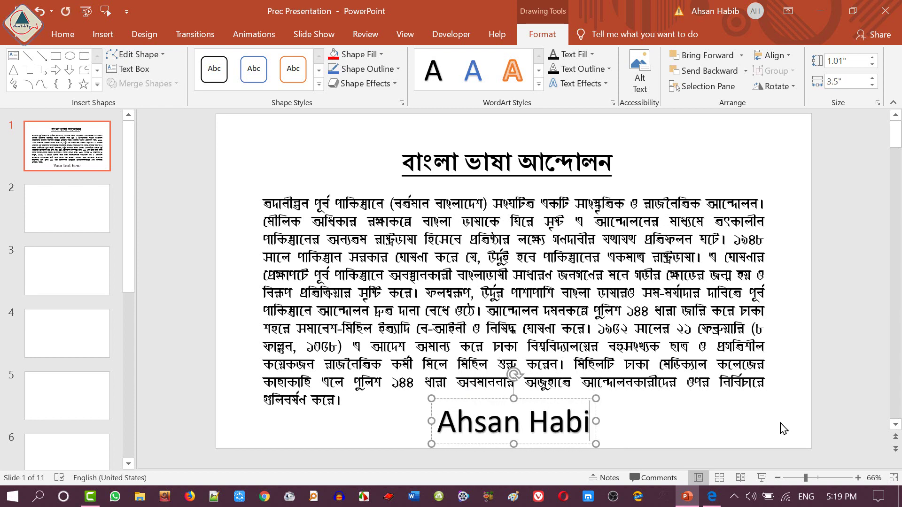
pyautogui.write('b')
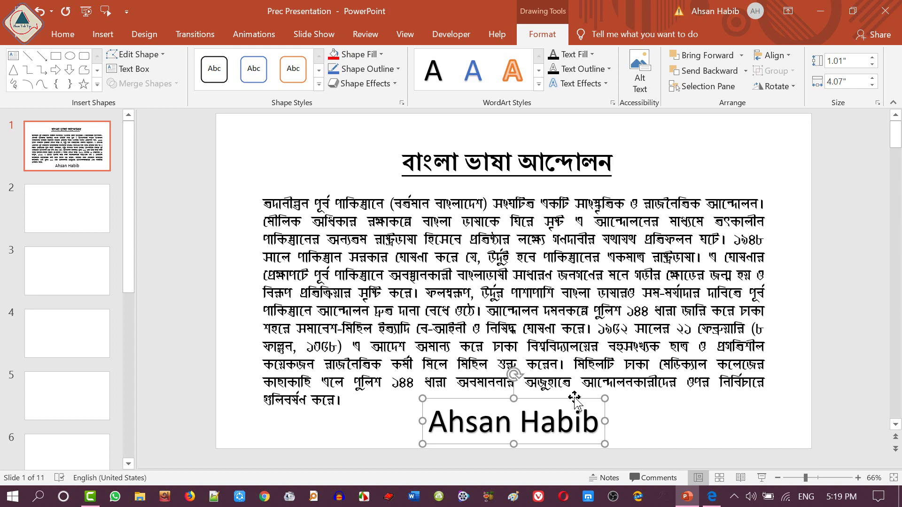
pyautogui.hotkey('ctrl', ']')
pyautogui.hotkey('ctrl', ']')
pyautogui.hotkey('ctrl', ']')
pyautogui.hotkey('ctrl', ']')
pyautogui.hotkey('ctrl', ']')
pyautogui.hotkey('ctrl', ']')
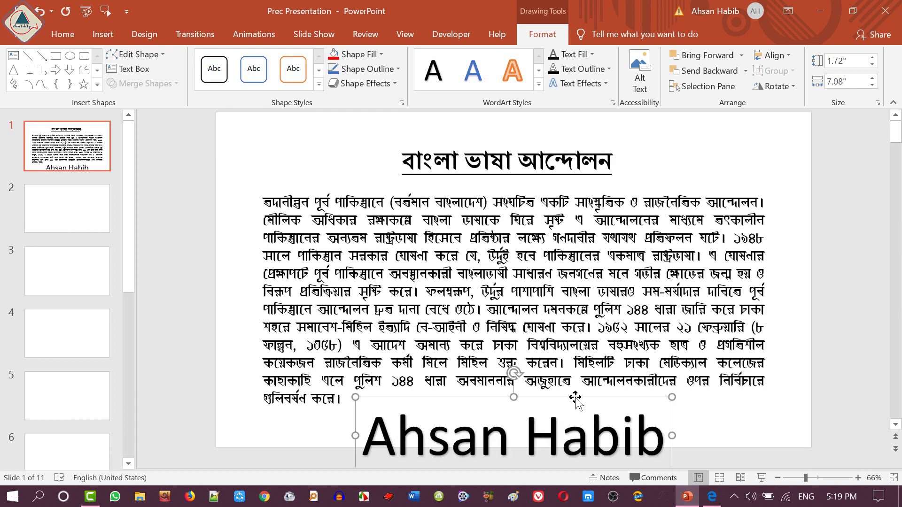
pyautogui.moveTo(575, 398); pyautogui.dragTo(518, 249)
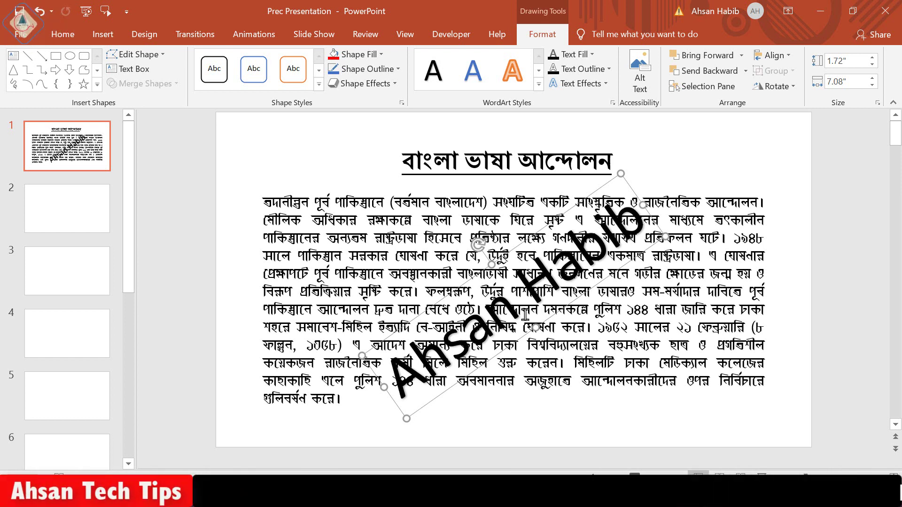
# Open Format Shape for the name WordArt and show its Text Options.
pyautogui.rightClick(501, 264)
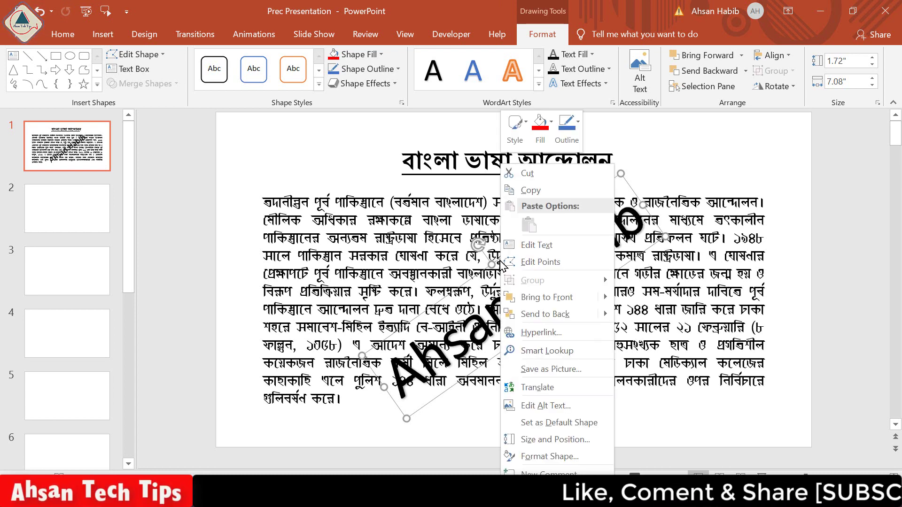
pyautogui.click(550, 456)
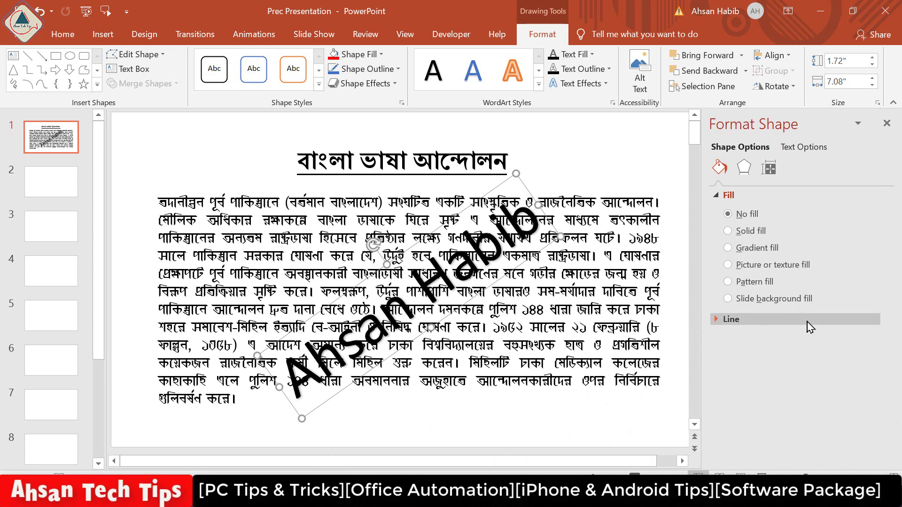
pyautogui.click(804, 147)
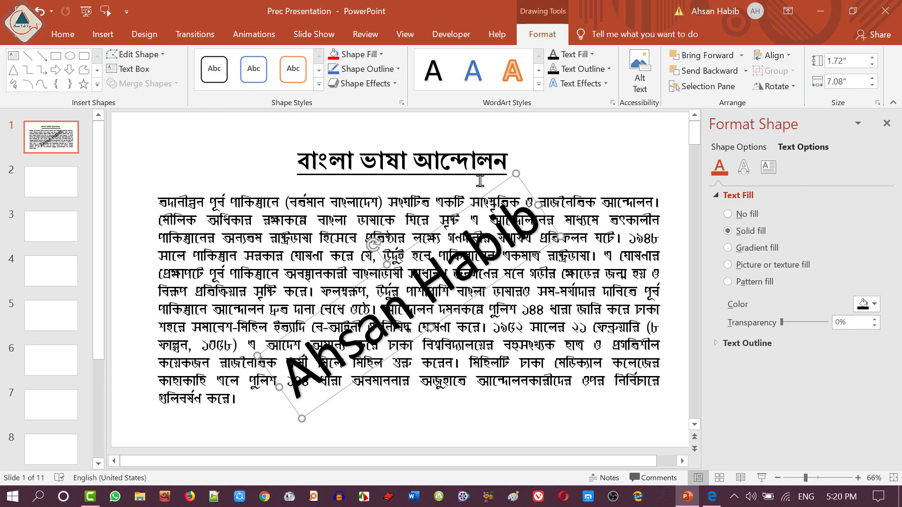
# Colour the name WordArt text dark green at 79% transparency.
pyautogui.click(593, 55)
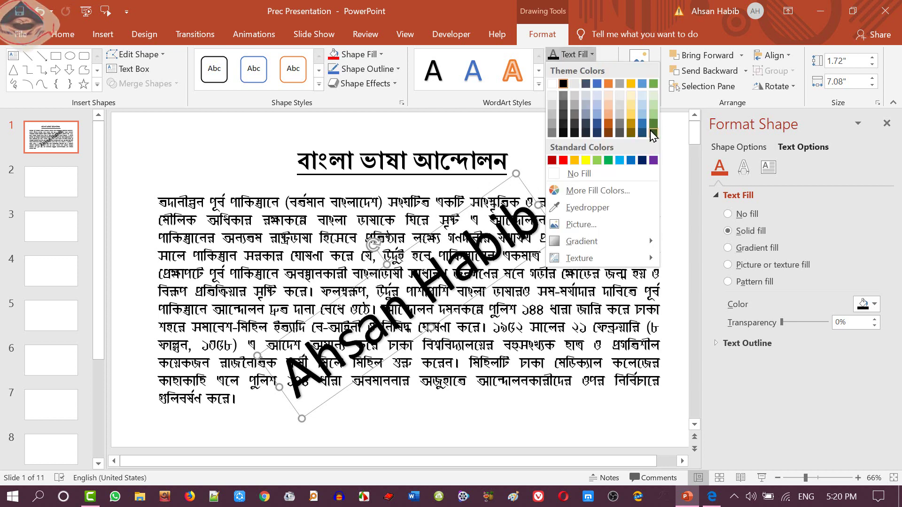
pyautogui.click(653, 133)
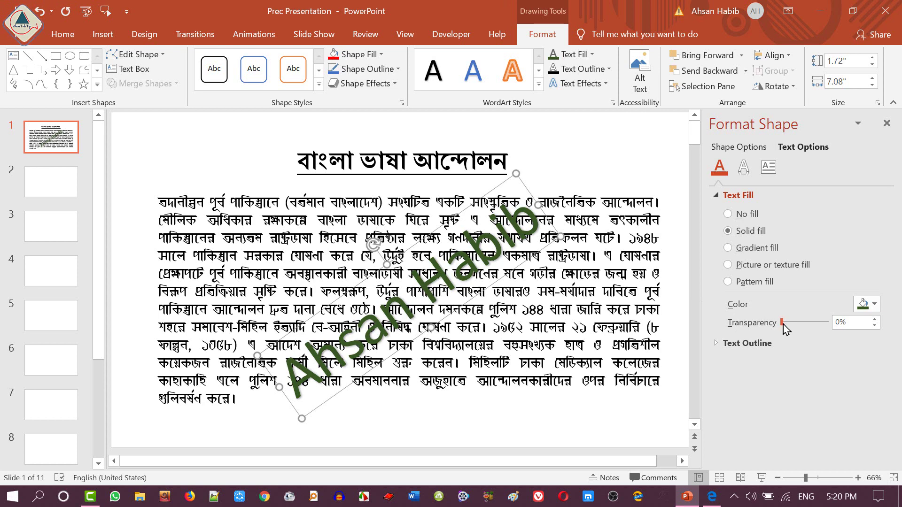
pyautogui.moveTo(787, 324); pyautogui.dragTo(816, 327)
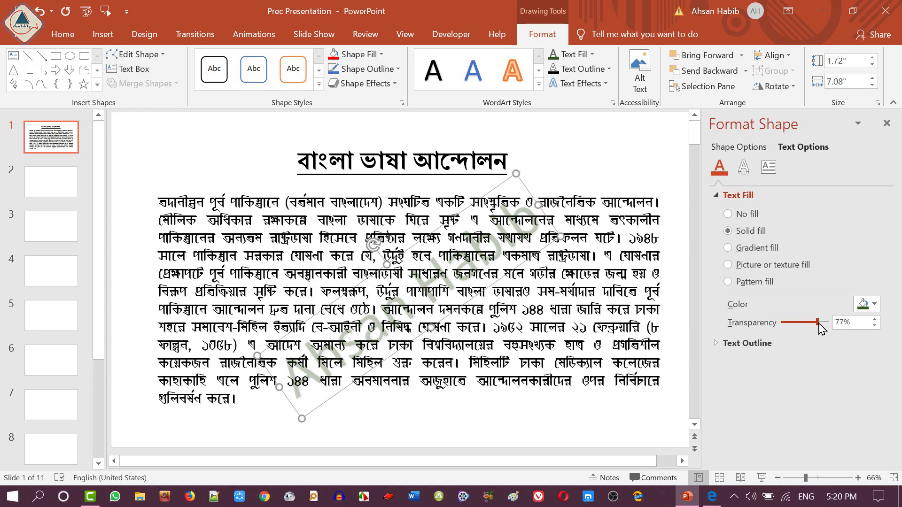
pyautogui.moveTo(819, 324); pyautogui.dragTo(817, 325)
# Deselect the WordArt and switch to the blank slide 2, zoomed out.
pyautogui.click(585, 426)
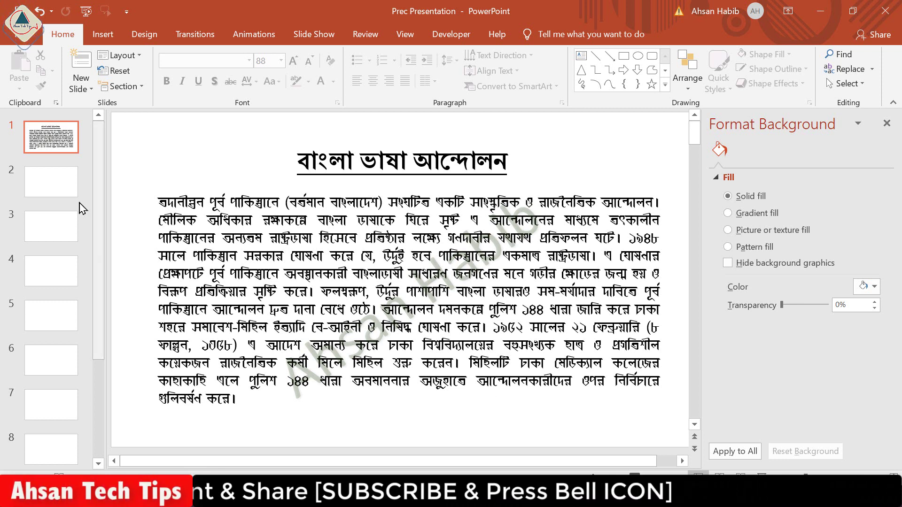
pyautogui.click(63, 191)
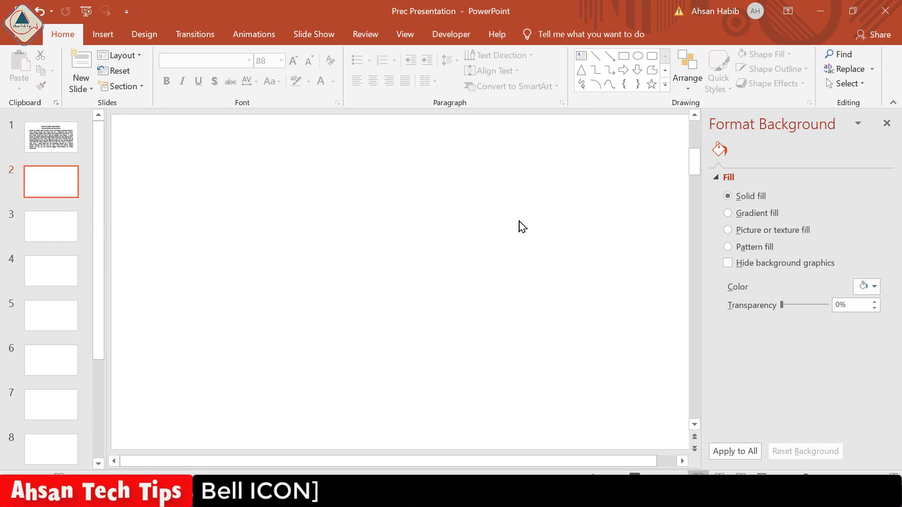
pyautogui.scroll(-3, 522, 227)
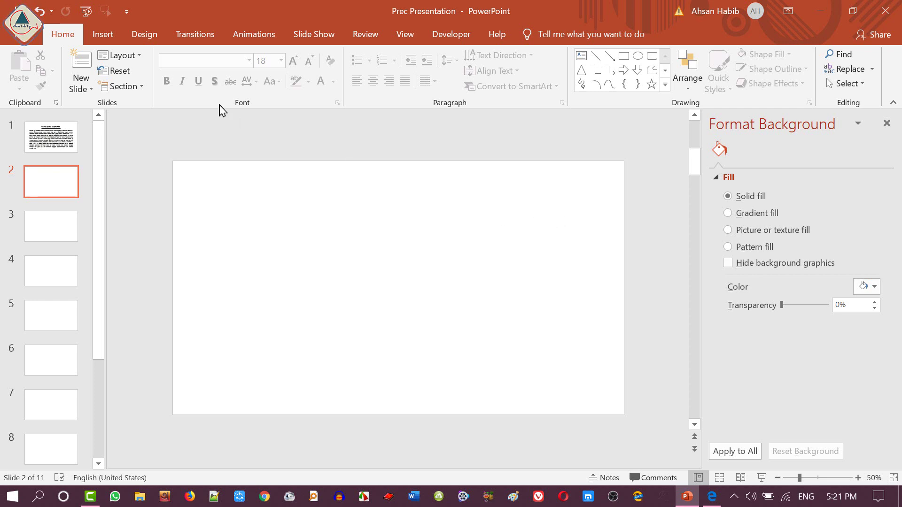
# Insert a plain WordArt reading 'Ahsan Tech Tips' on slide 2 and colour it red.
pyautogui.click(102, 35)
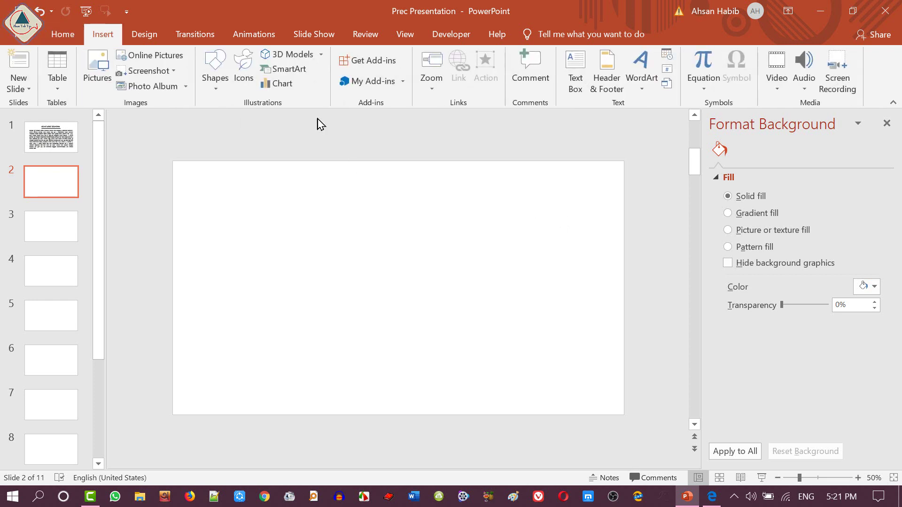
pyautogui.click(642, 87)
pyautogui.click(643, 115)
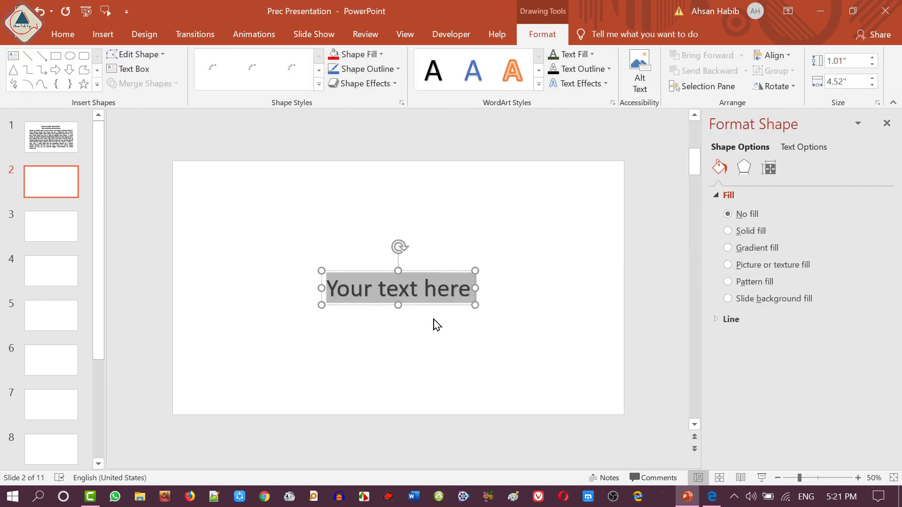
pyautogui.write('Ahsan ')
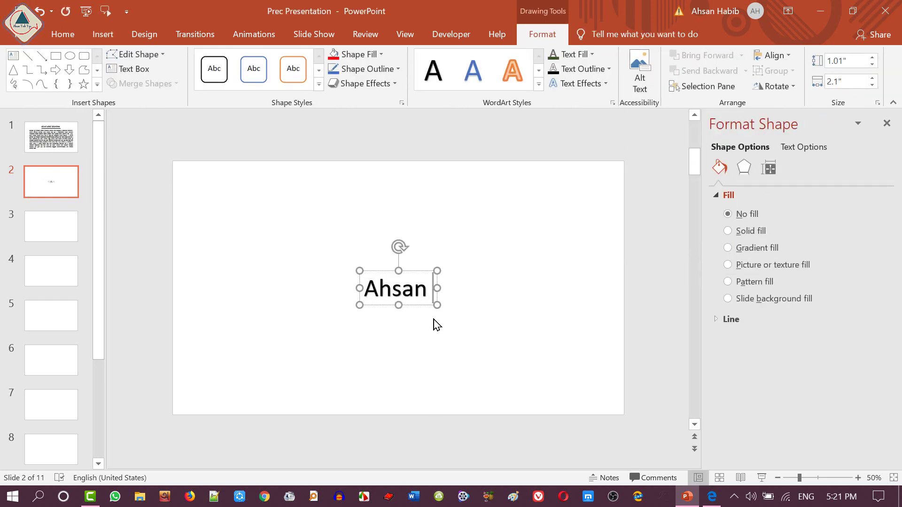
pyautogui.write('Tech Tips')
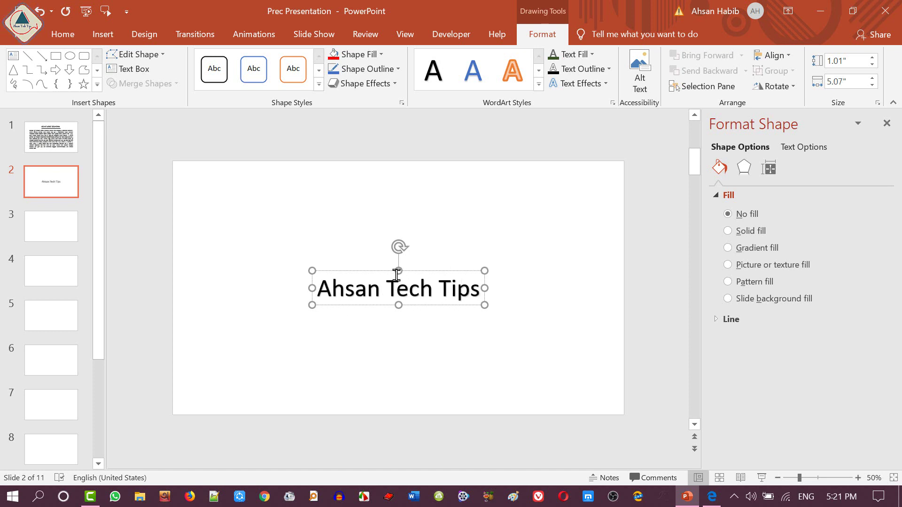
pyautogui.press('Escape')
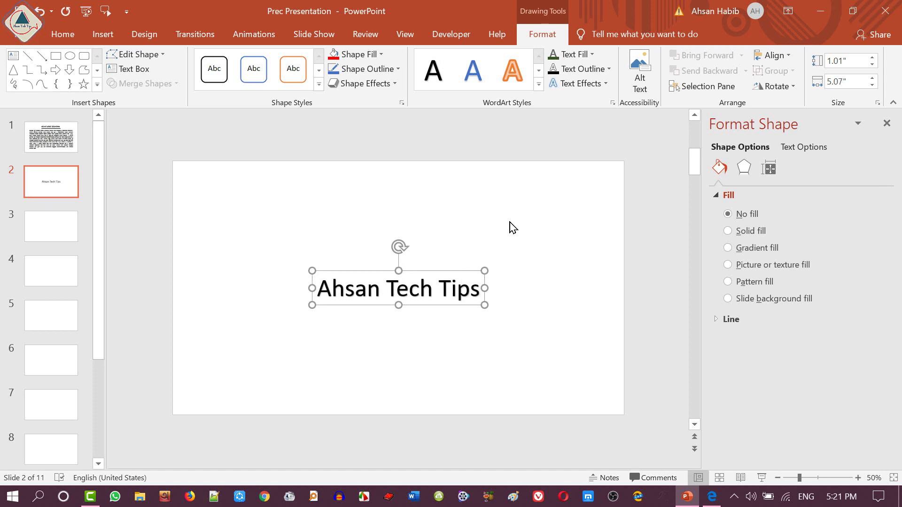
pyautogui.click(592, 54)
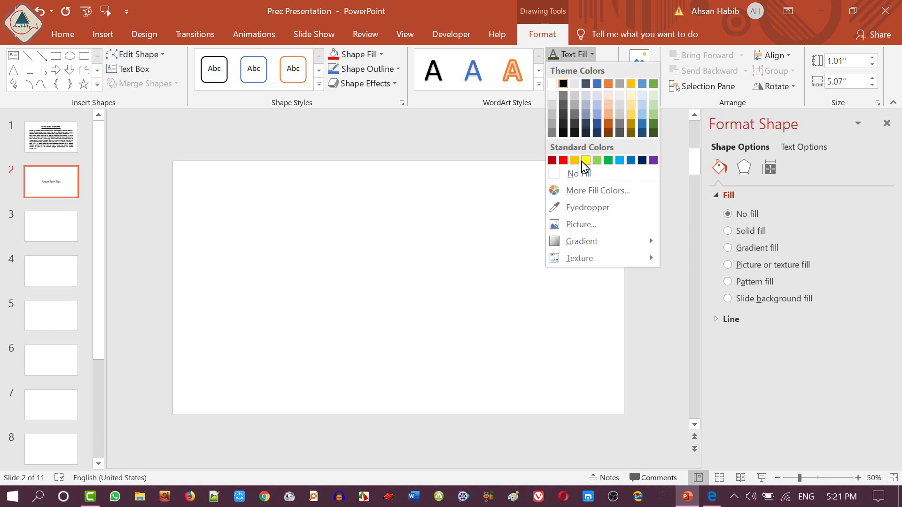
pyautogui.click(563, 161)
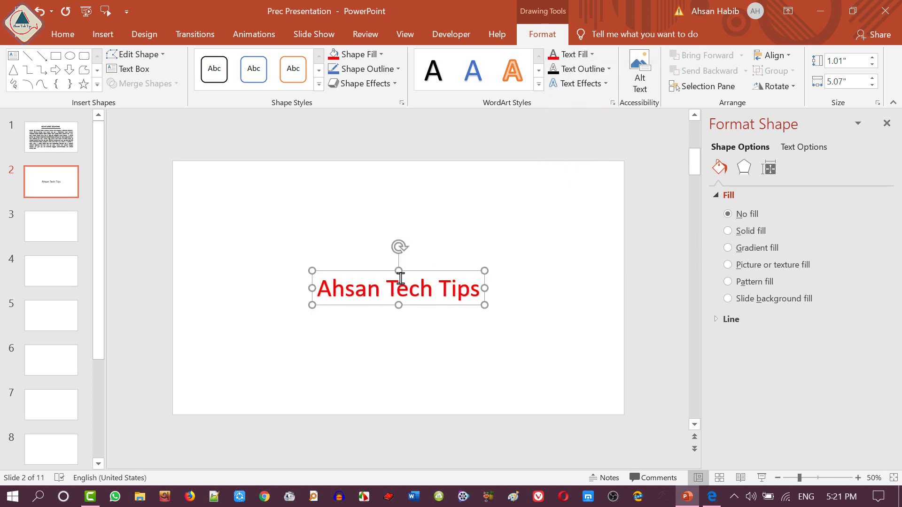
# Enlarge the 'Ahsan Tech Tips' WordArt and rotate it to a diagonal angle.
pyautogui.hotkey('ctrl', ']')
pyautogui.hotkey('ctrl', ']')
pyautogui.hotkey('ctrl', ']')
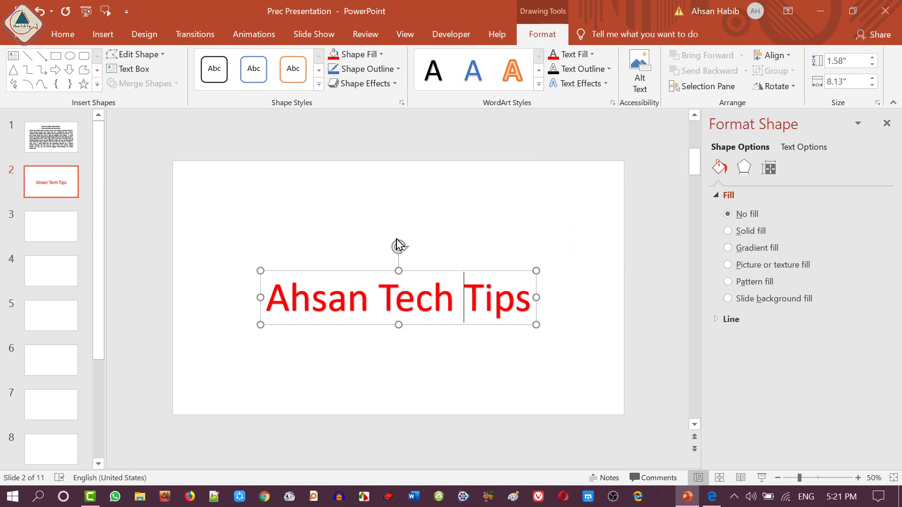
pyautogui.moveTo(398, 245)
pyautogui.mouseDown()
pyautogui.moveTo(368, 249)
pyautogui.moveTo(413, 251)
pyautogui.mouseUp()
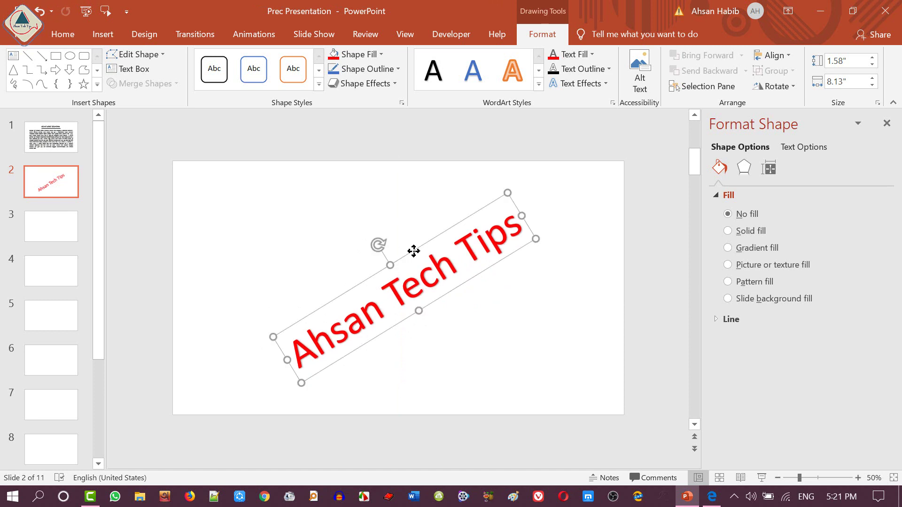
pyautogui.click(581, 236)
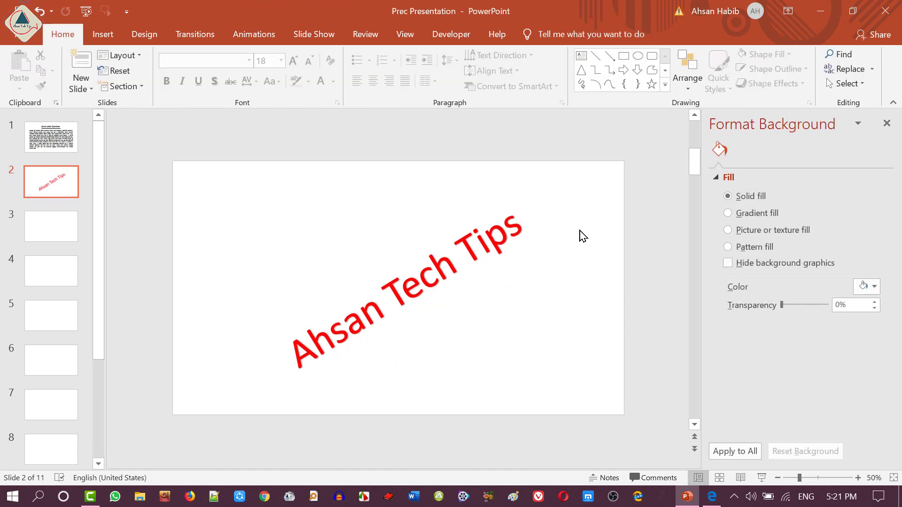
# Draw a full-slide rectangle on slide 2 filled Black, Text 1, Lighter 5%.
pyautogui.click(624, 59)
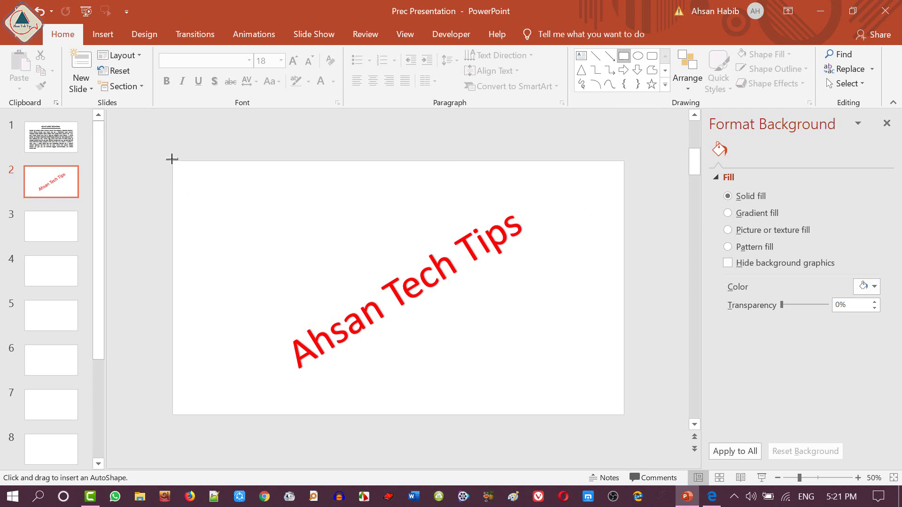
pyautogui.moveTo(173, 162); pyautogui.dragTo(621, 414)
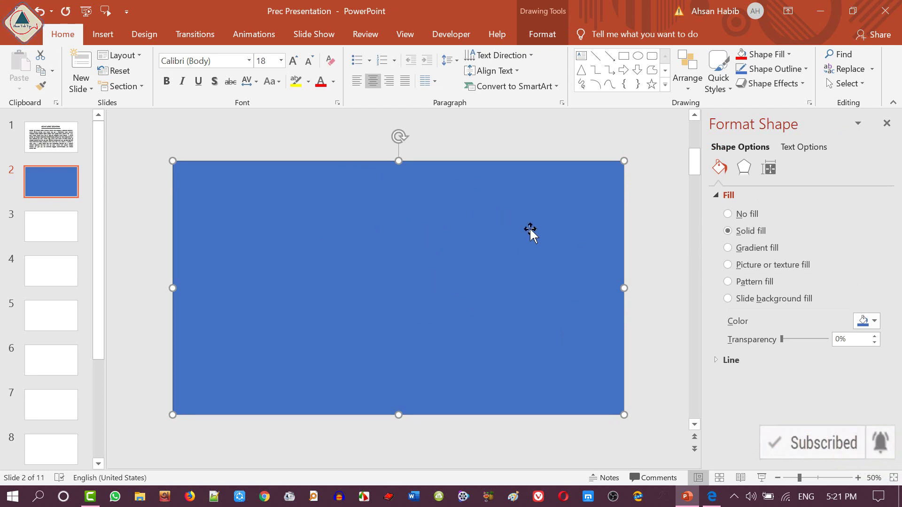
pyautogui.click(543, 35)
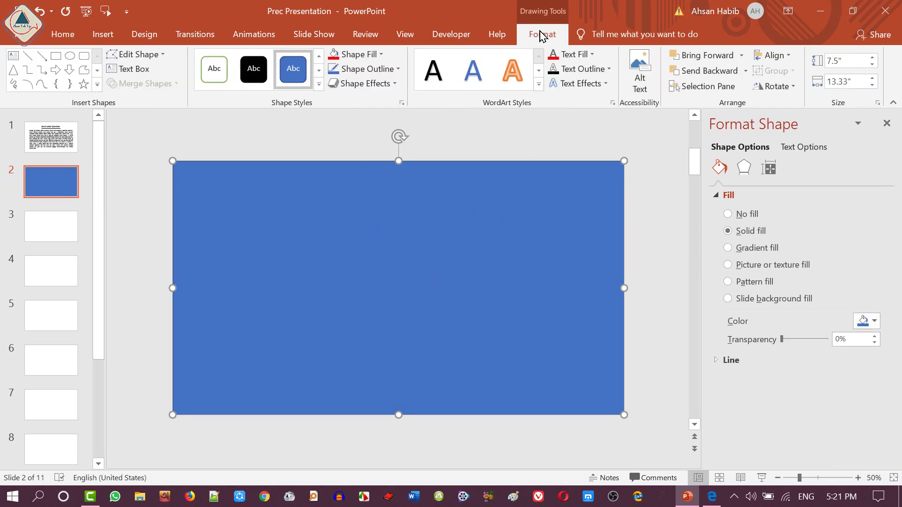
pyautogui.click(382, 55)
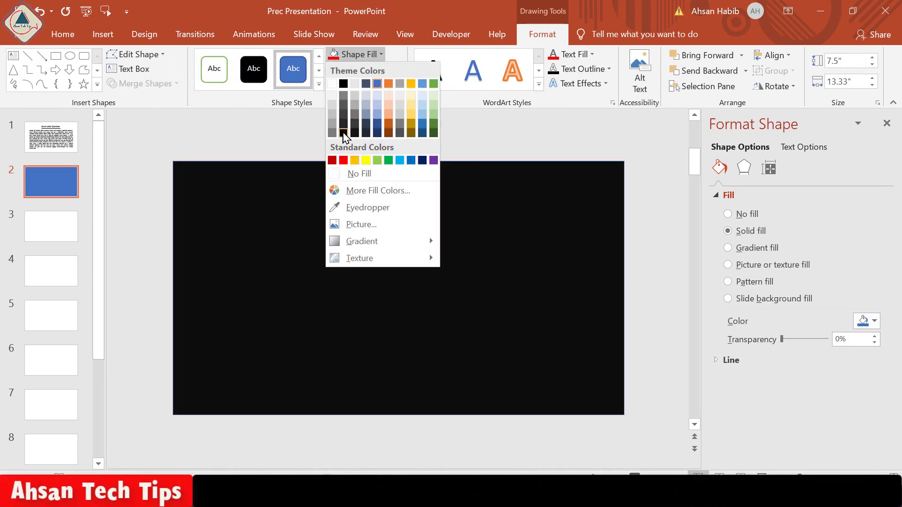
pyautogui.click(343, 134)
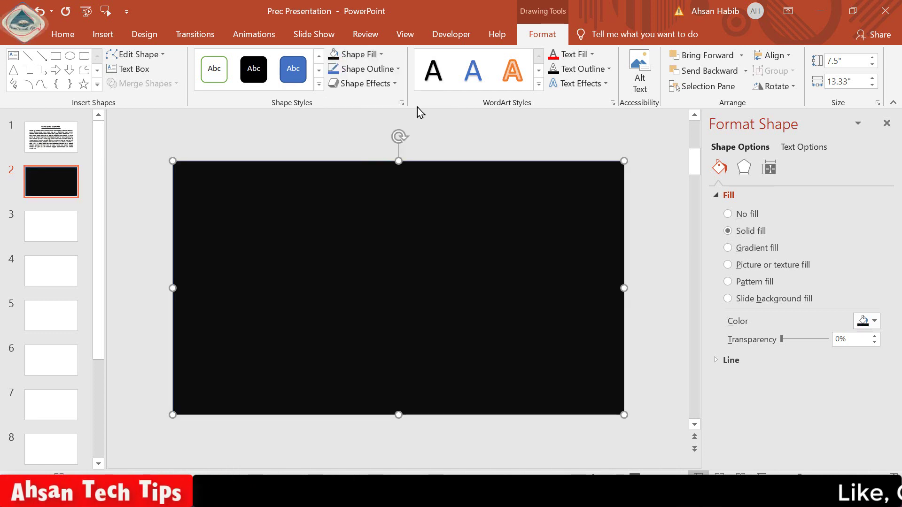
# Give the rectangle no outline and a white fill at 11% transparency.
pyautogui.click(397, 68)
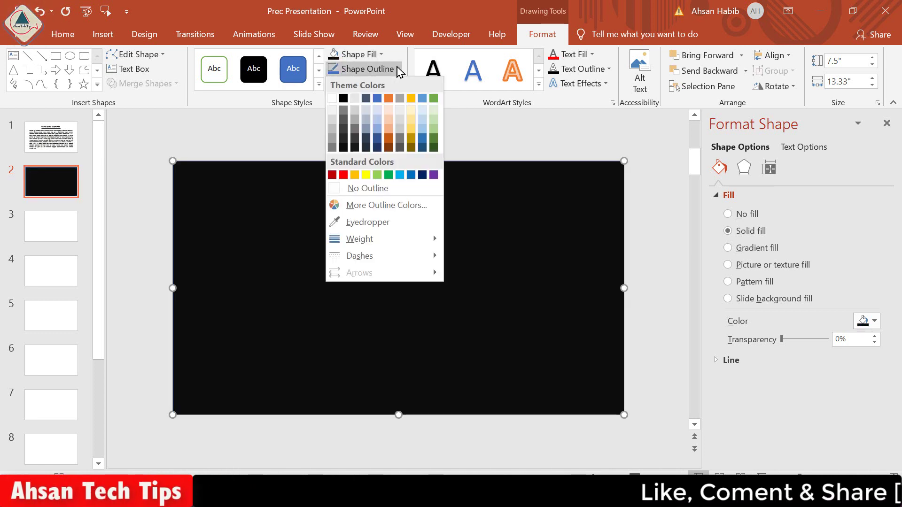
pyautogui.click(408, 189)
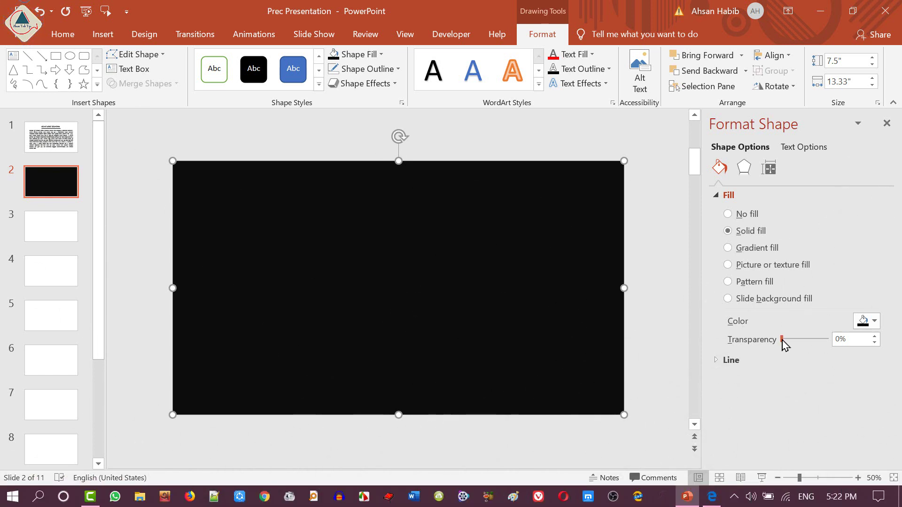
pyautogui.moveTo(789, 343)
pyautogui.mouseDown()
pyautogui.moveTo(802, 343)
pyautogui.moveTo(793, 344)
pyautogui.mouseUp()
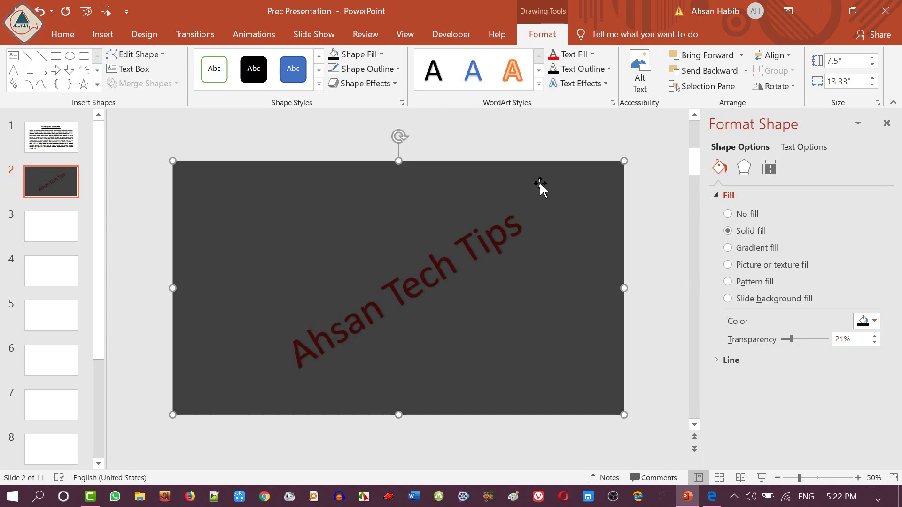
pyautogui.click(381, 54)
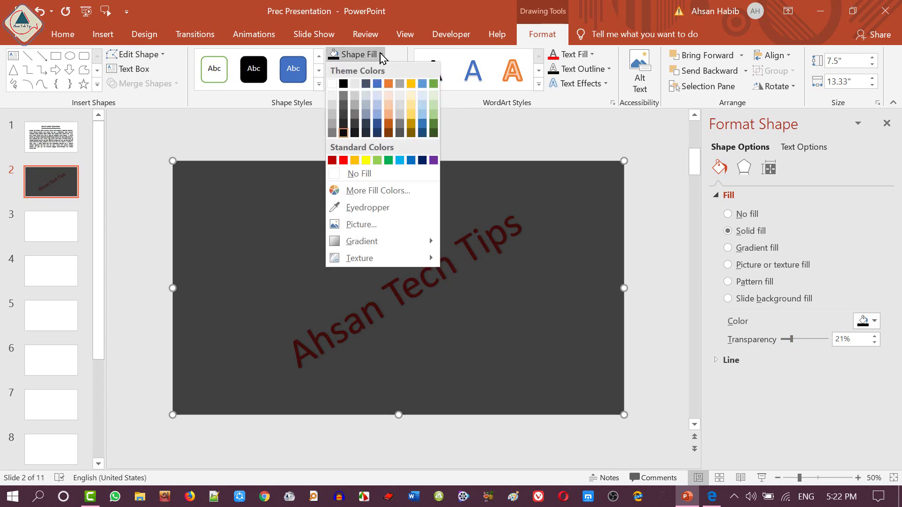
pyautogui.click(332, 85)
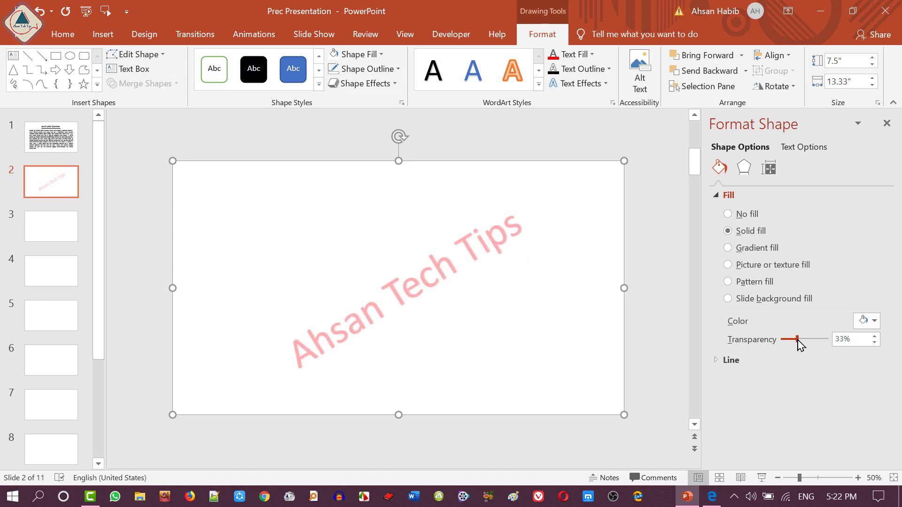
pyautogui.moveTo(797, 340); pyautogui.dragTo(788, 341)
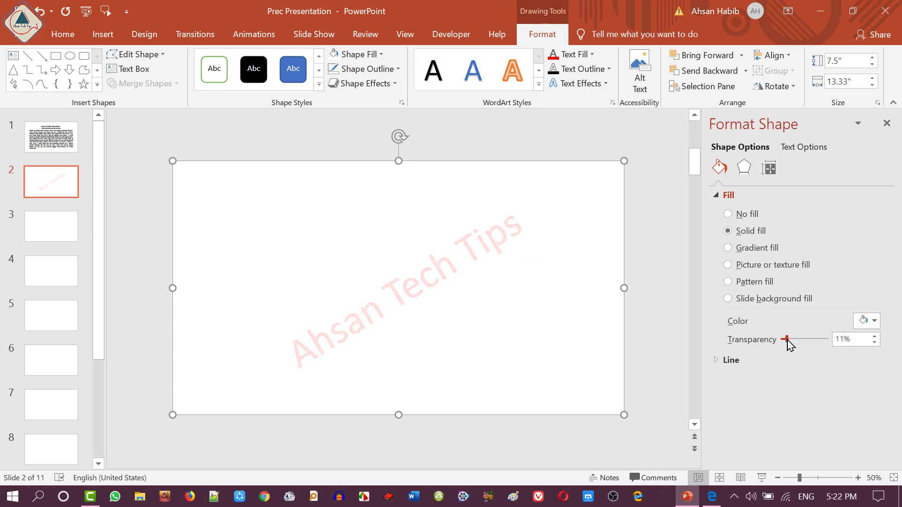
pyautogui.click(648, 290)
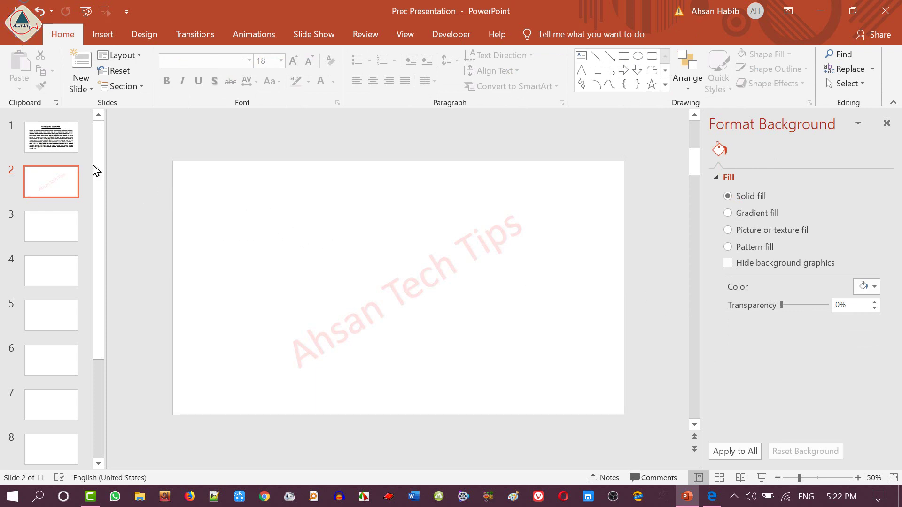
# Copy the Bengali title and paragraph boxes from slide 1.
pyautogui.click(69, 137)
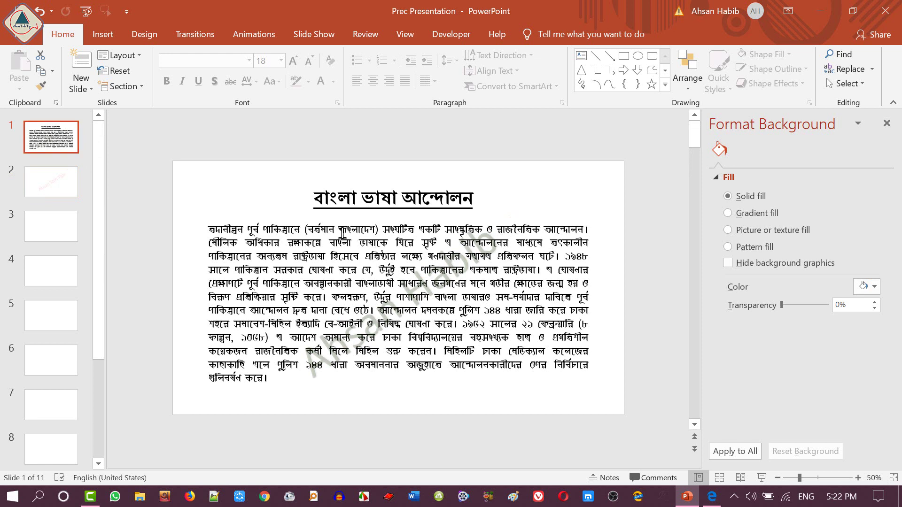
pyautogui.click(328, 229)
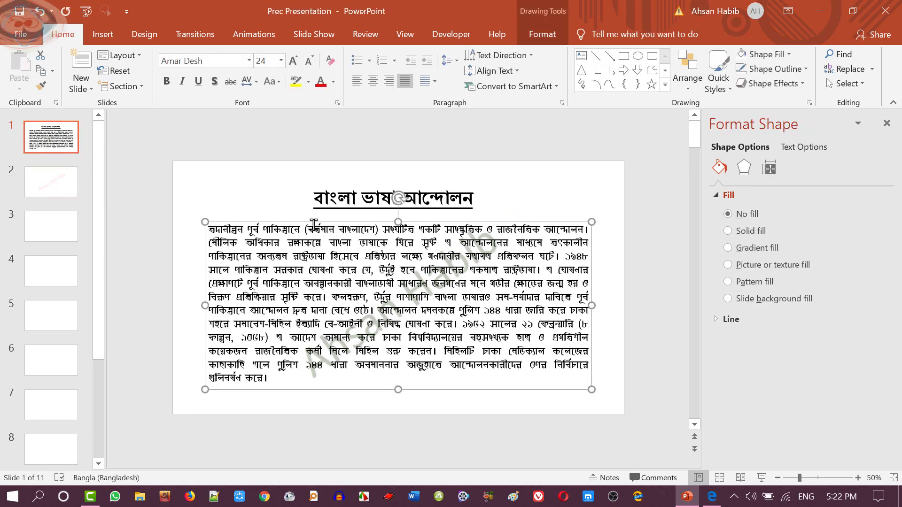
pyautogui.keyDown('shift'); pyautogui.click(369, 204); pyautogui.keyUp('shift')
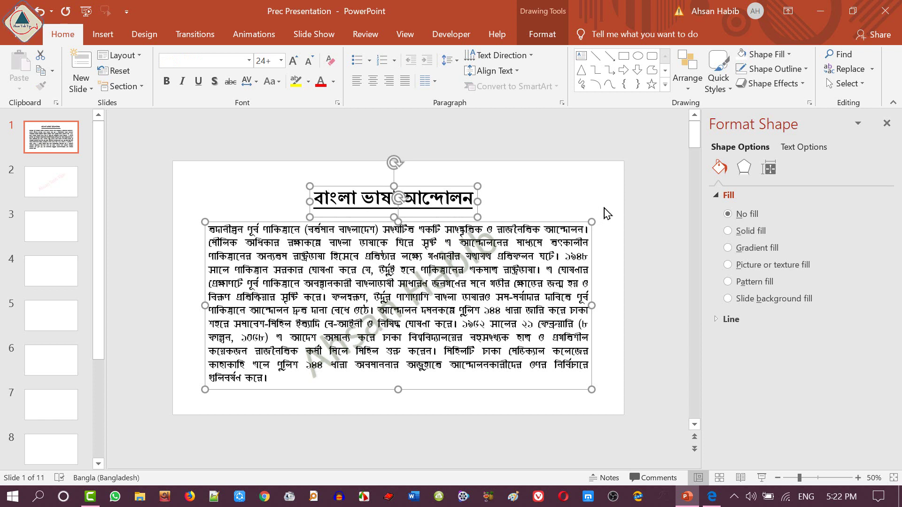
pyautogui.hotkey('ctrl', 'c')
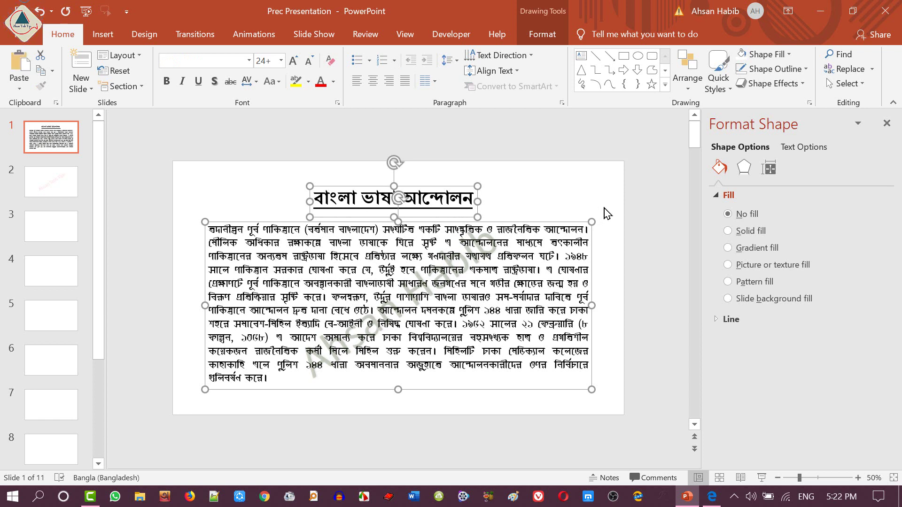
# Paste the Bengali text onto slide 2 and run the slide show from slide 2.
pyautogui.click(51, 193)
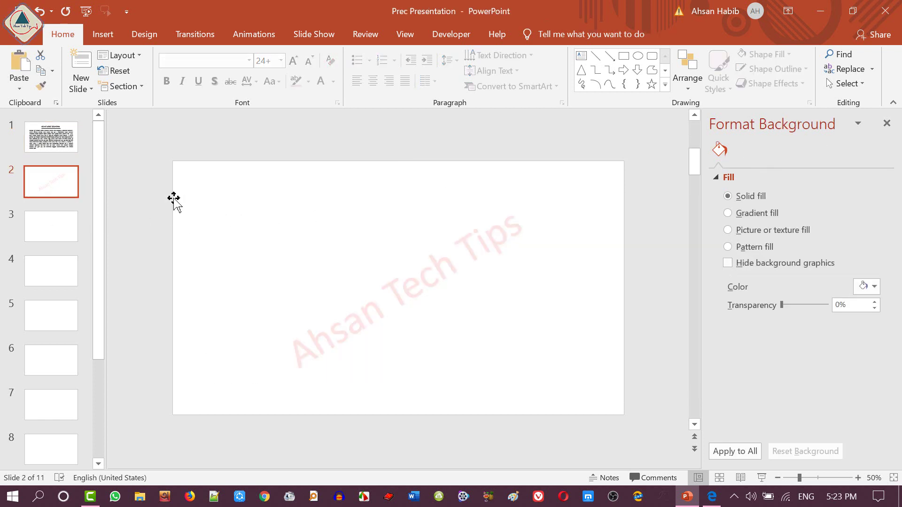
pyautogui.click(158, 195)
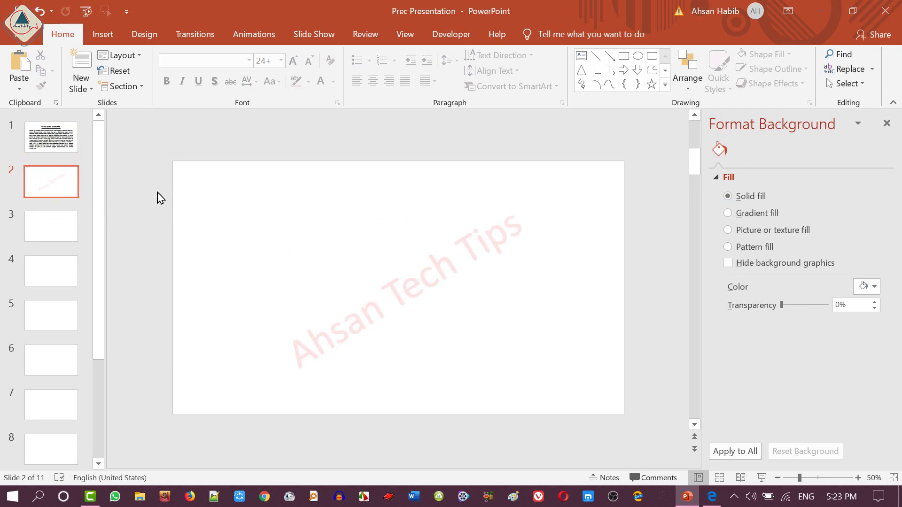
pyautogui.hotkey('ctrl', 'v')
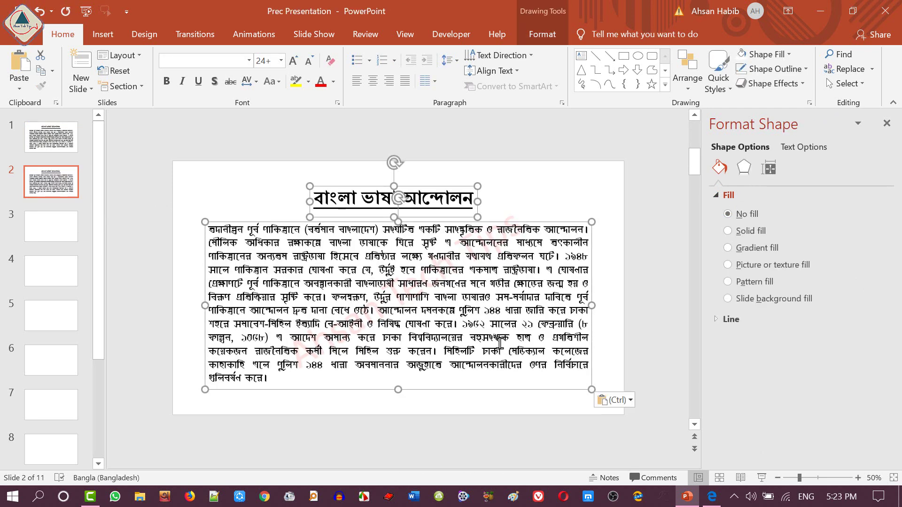
pyautogui.click(657, 291)
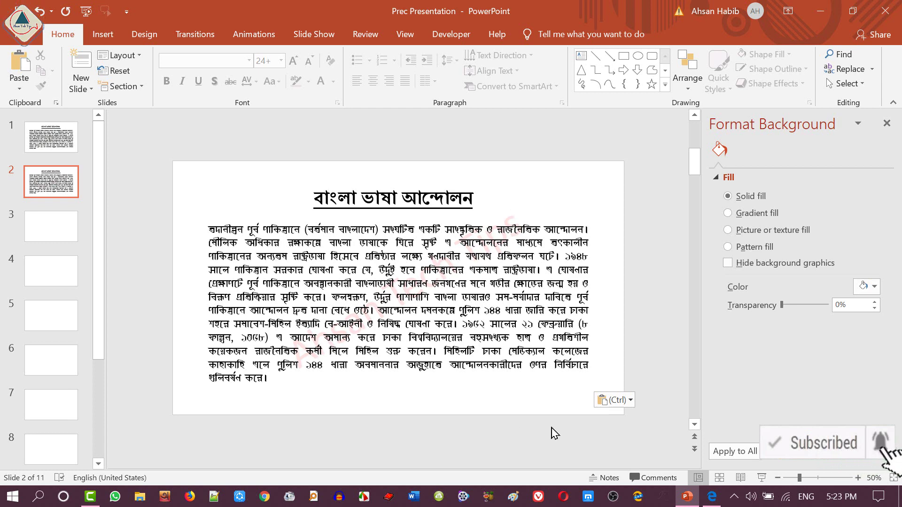
pyautogui.click(762, 478)
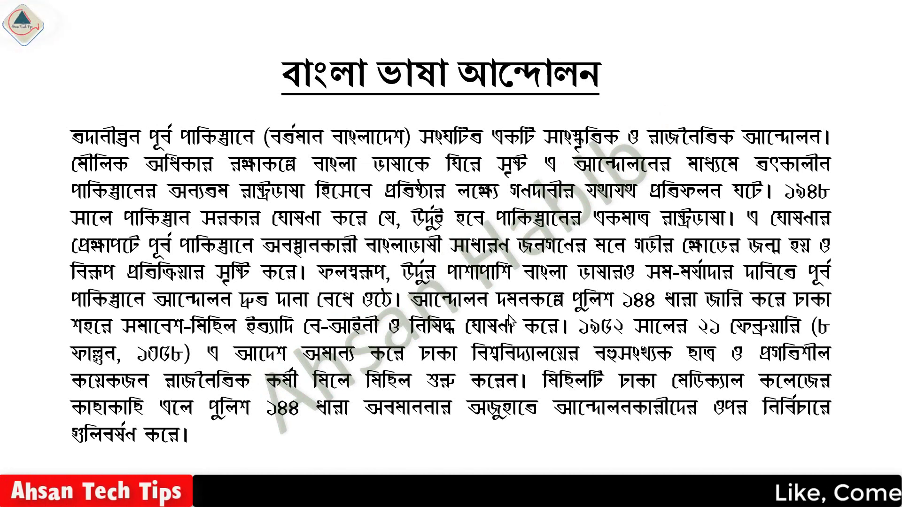
# End the full-screen slide show of slide 2 using the right-click menu's End Show.
pyautogui.rightClick(418, 409)
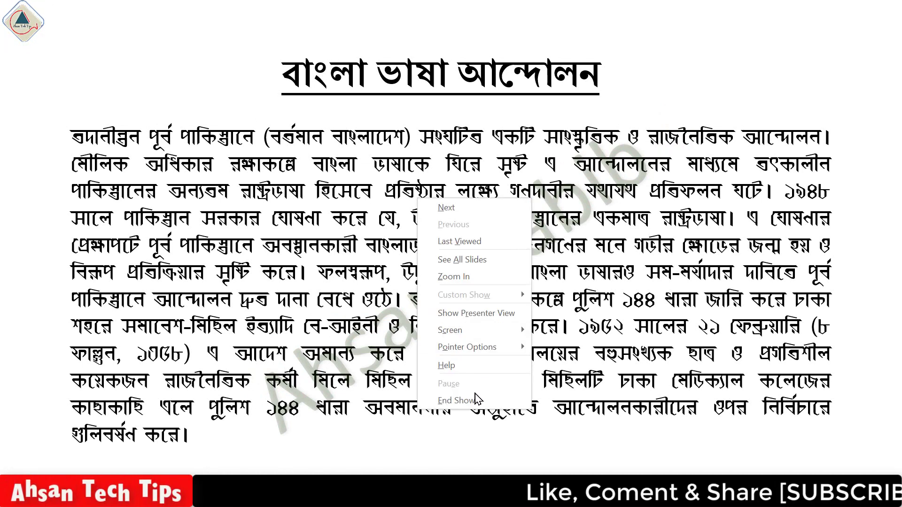
pyautogui.click(477, 400)
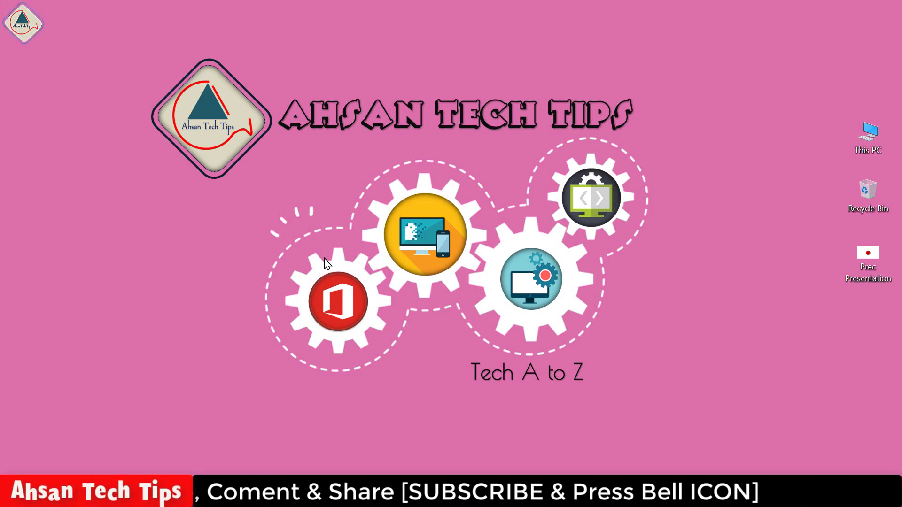